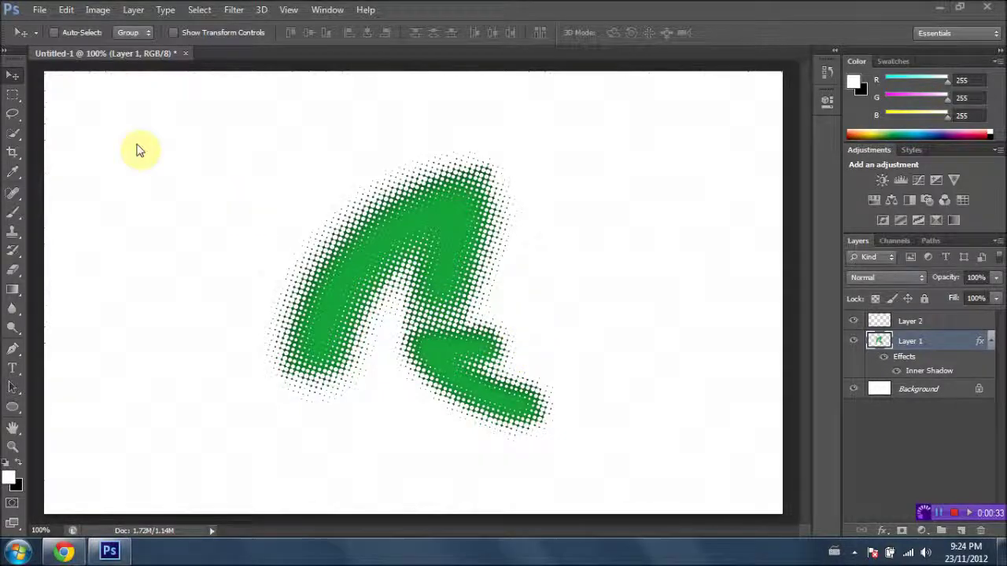
# - Create a new document 1000 pixels wide and 600 pixels high
pyautogui.click(35, 10)
pyautogui.click(49, 24)
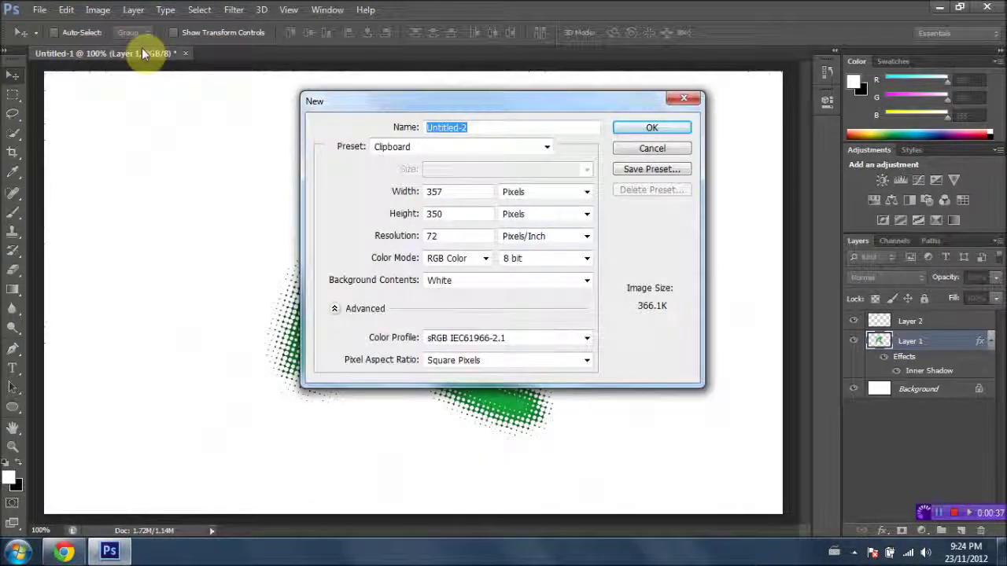
pyautogui.doubleClick(456, 192)
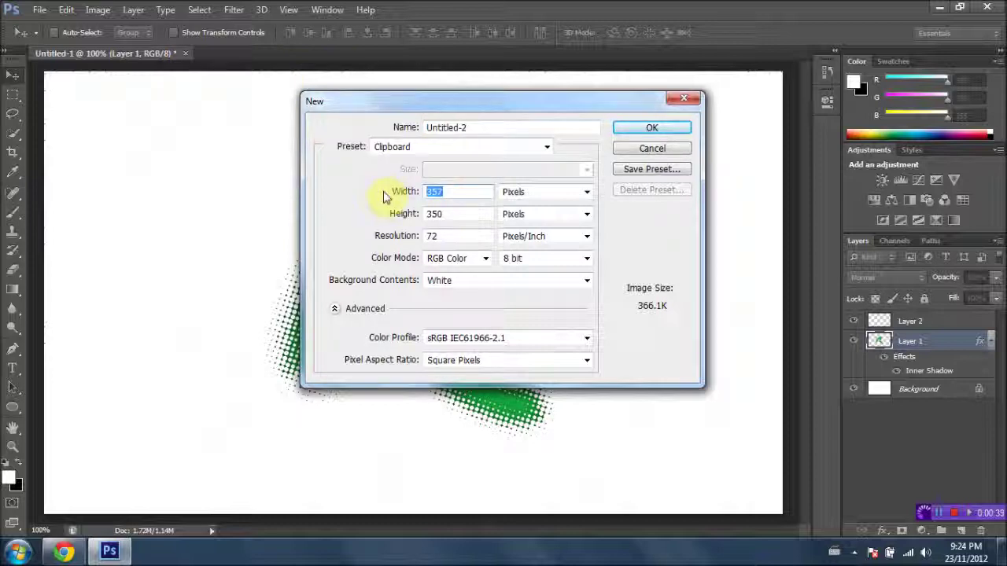
pyautogui.write('1000')
pyautogui.doubleClick(451, 214)
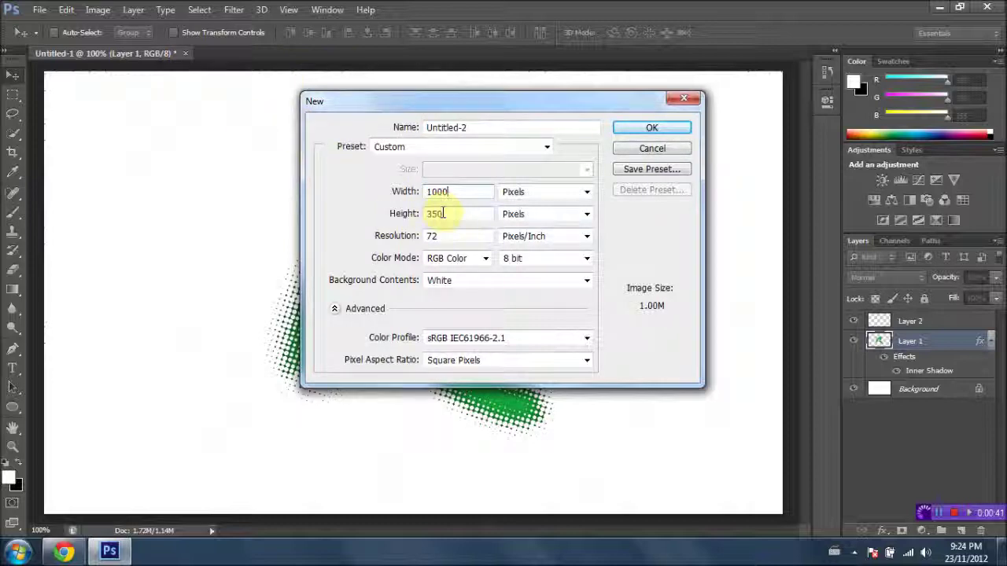
pyautogui.write('600')
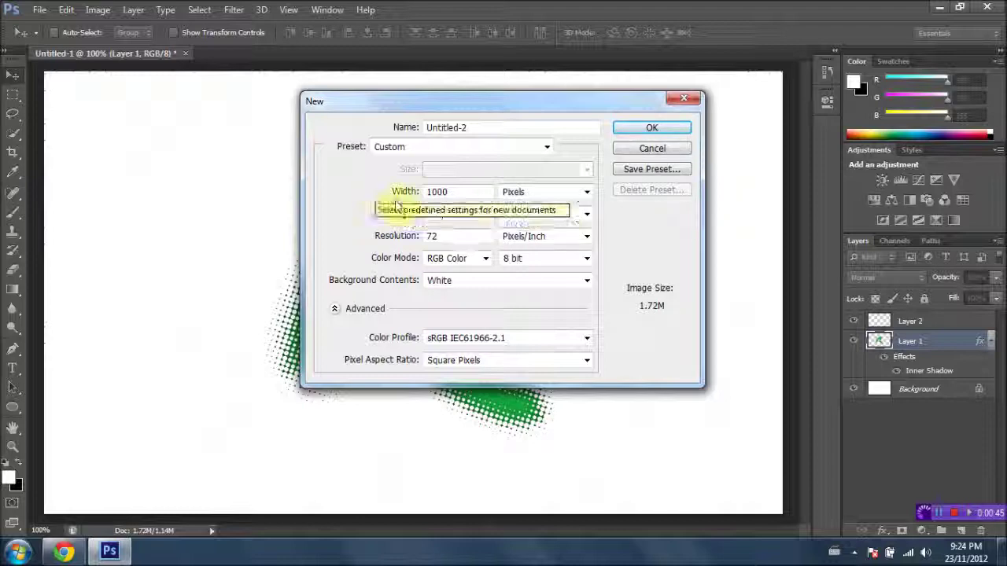
pyautogui.click(652, 128)
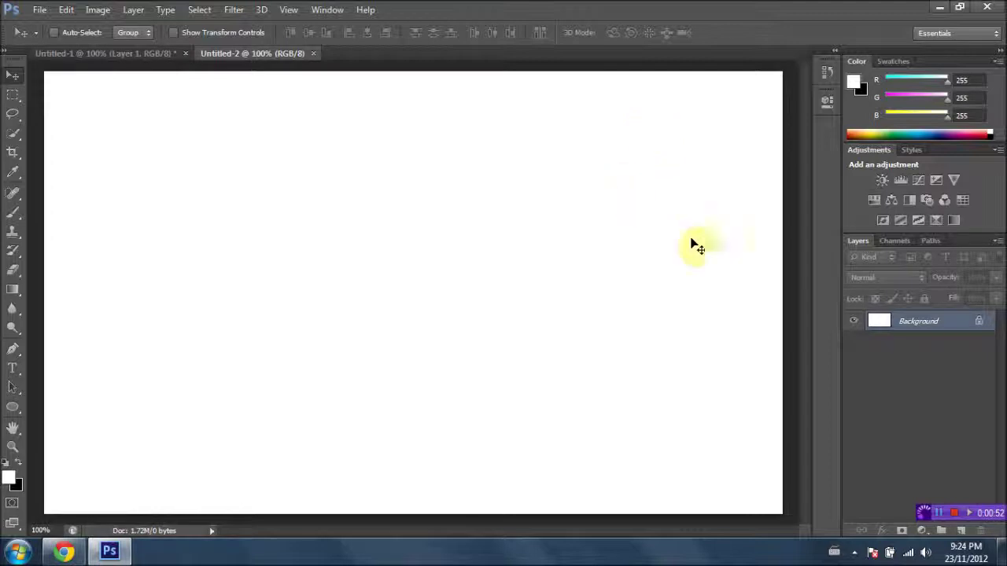
# - Add a new black Alpha 1 channel in the Channels panel
pyautogui.click(897, 241)
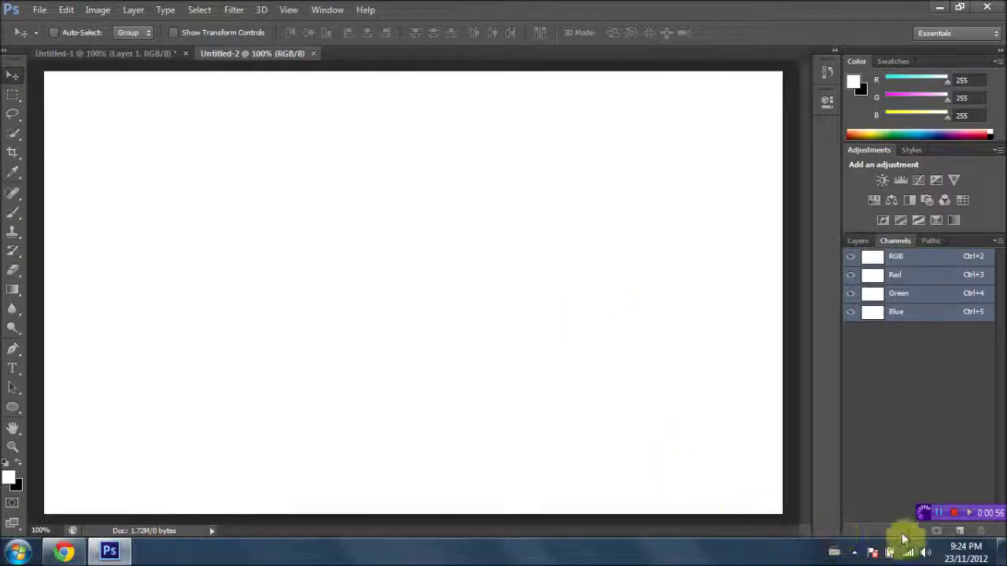
pyautogui.click(960, 532)
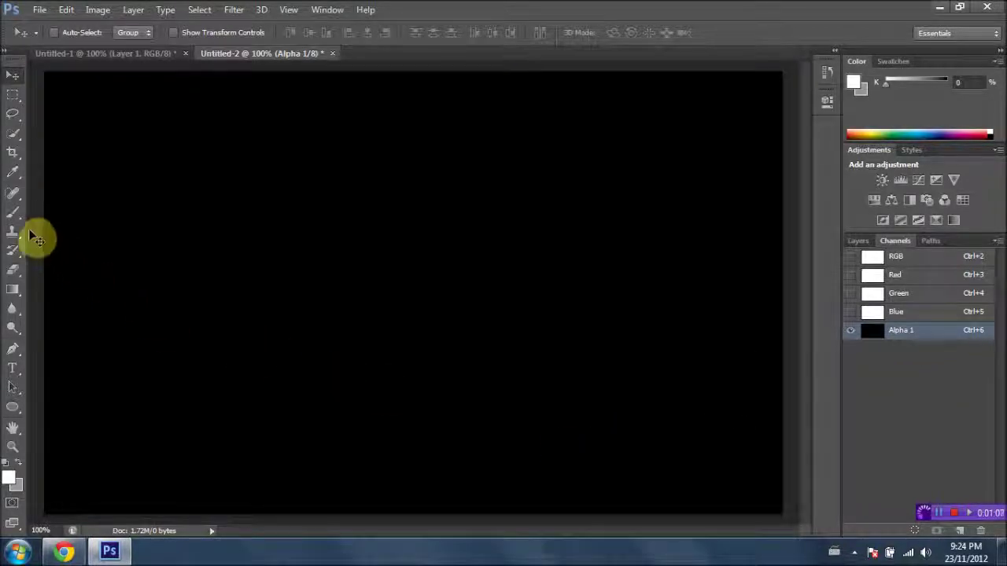
# - With a 100 px, 0% hardness brush, paint a thick white squiggle across Alpha 1
pyautogui.click(12, 213)
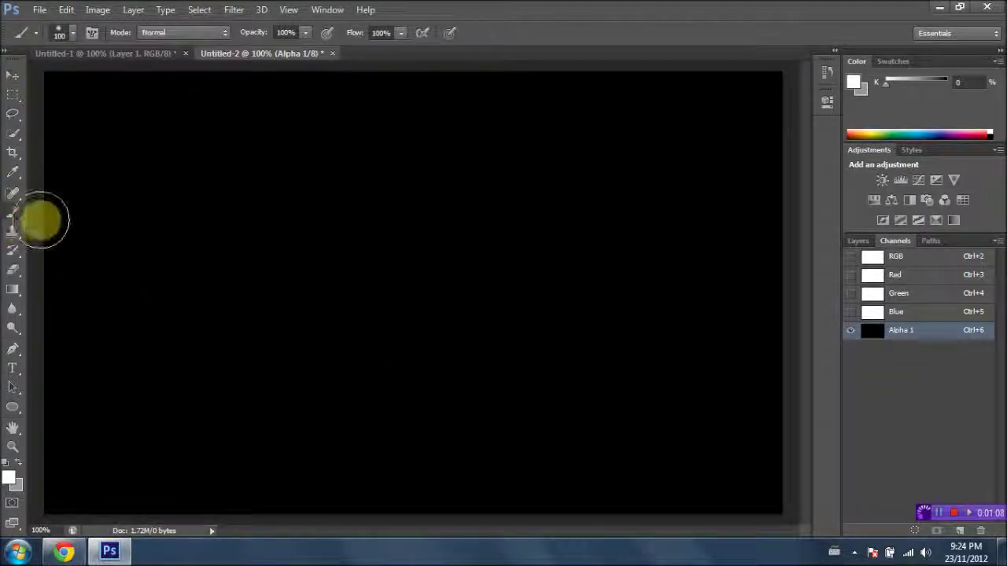
pyautogui.click(70, 33)
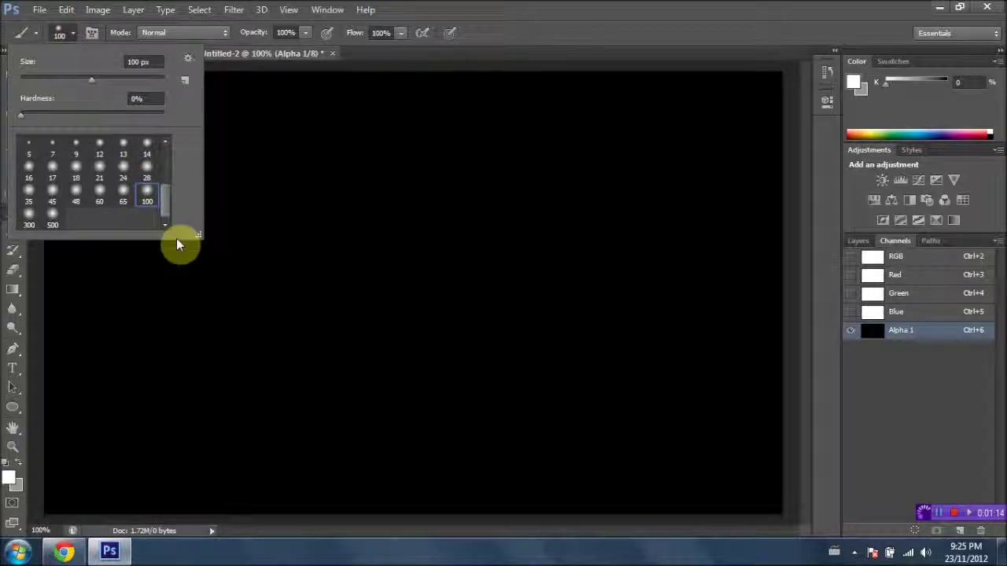
pyautogui.click(73, 32)
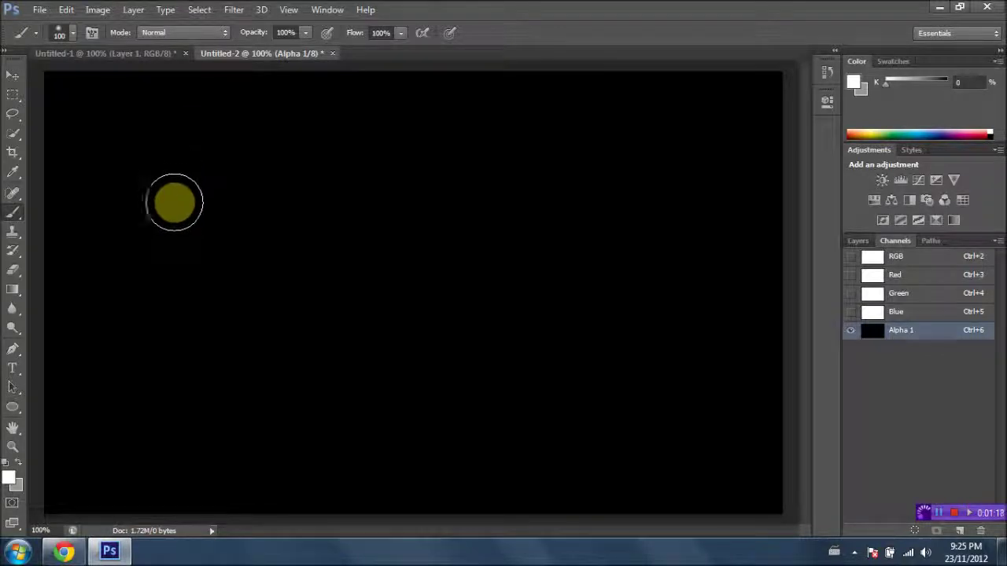
pyautogui.moveTo(301, 203)
pyautogui.mouseDown()
pyautogui.moveTo(332, 180)
pyautogui.moveTo(334, 144)
pyautogui.moveTo(276, 102)
pyautogui.moveTo(230, 99)
pyautogui.moveTo(157, 118)
pyautogui.moveTo(135, 153)
pyautogui.moveTo(144, 230)
pyautogui.moveTo(241, 344)
pyautogui.moveTo(251, 376)
pyautogui.mouseUp()
pyautogui.hotkey('ctrl', 'z')
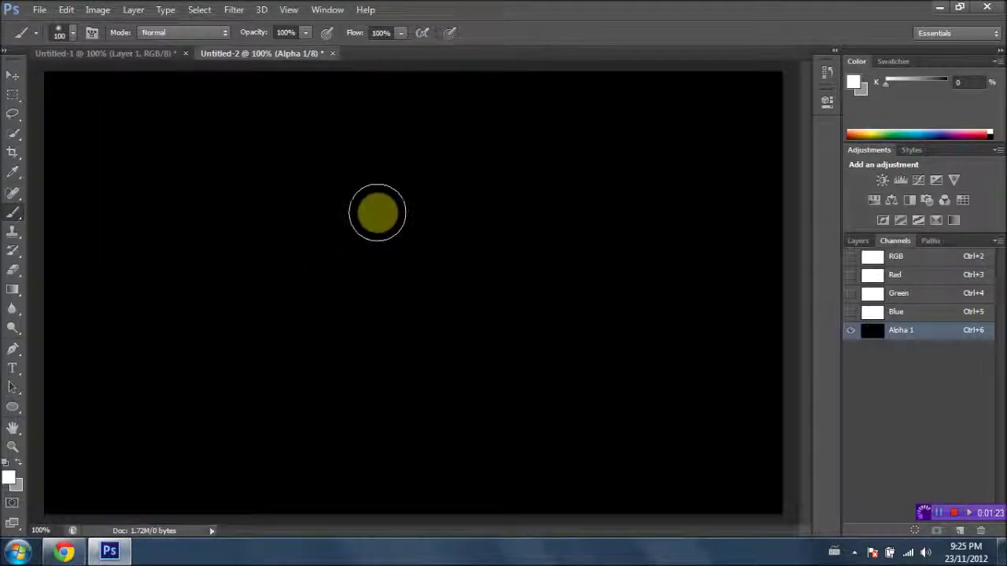
pyautogui.moveTo(378, 213)
pyautogui.mouseDown()
pyautogui.moveTo(310, 173)
pyautogui.moveTo(237, 176)
pyautogui.moveTo(196, 214)
pyautogui.moveTo(172, 282)
pyautogui.moveTo(194, 328)
pyautogui.moveTo(261, 380)
pyautogui.moveTo(315, 391)
pyautogui.moveTo(379, 376)
pyautogui.moveTo(464, 310)
pyautogui.moveTo(508, 176)
pyautogui.moveTo(569, 143)
pyautogui.moveTo(618, 147)
pyautogui.moveTo(648, 206)
pyautogui.moveTo(647, 257)
pyautogui.moveTo(595, 355)
pyautogui.moveTo(589, 413)
pyautogui.mouseUp()
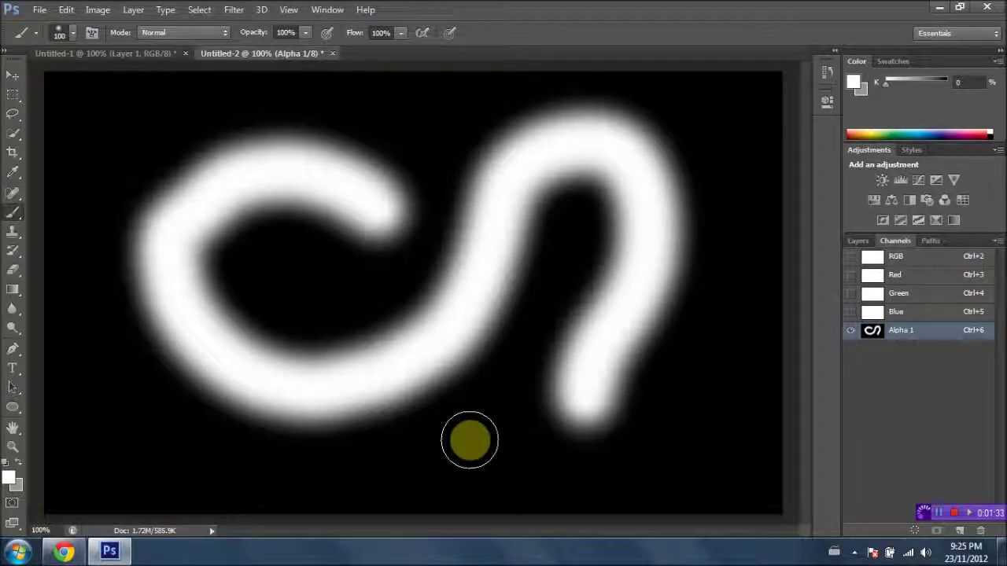
pyautogui.click(235, 11)
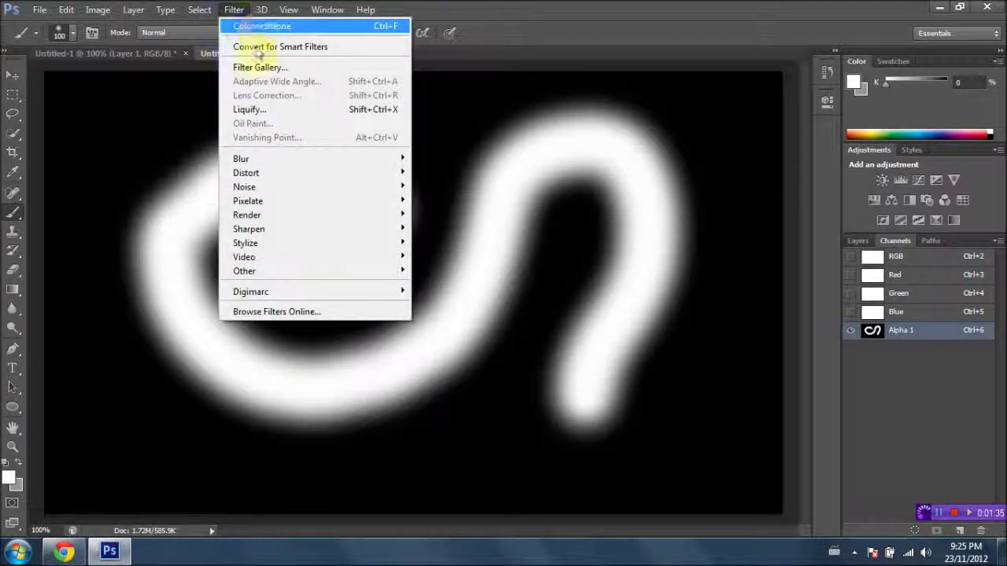
# - Apply the Pixelate > Color Halftone filter to Alpha 1 with default settings
pyautogui.moveTo(304, 201)
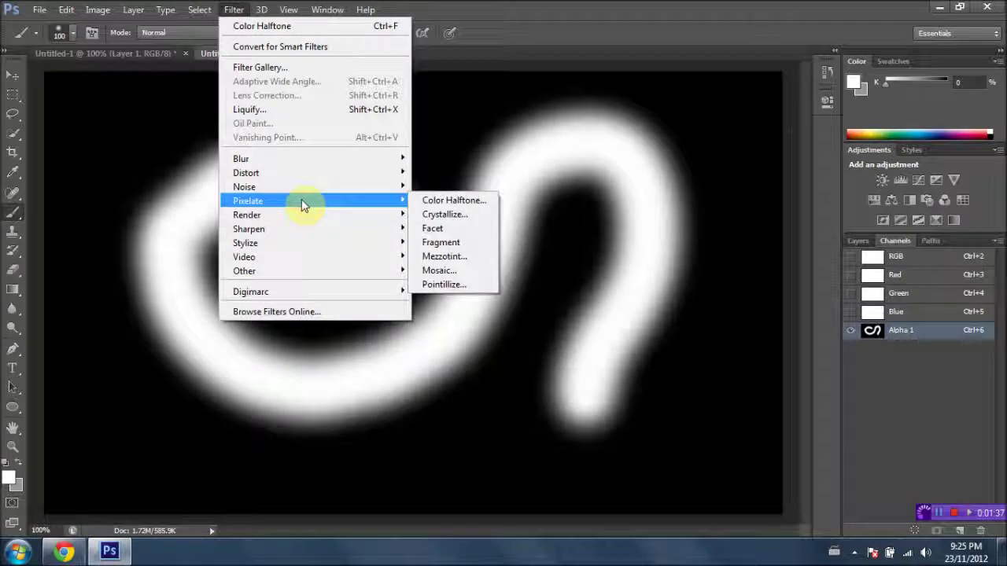
pyautogui.click(431, 201)
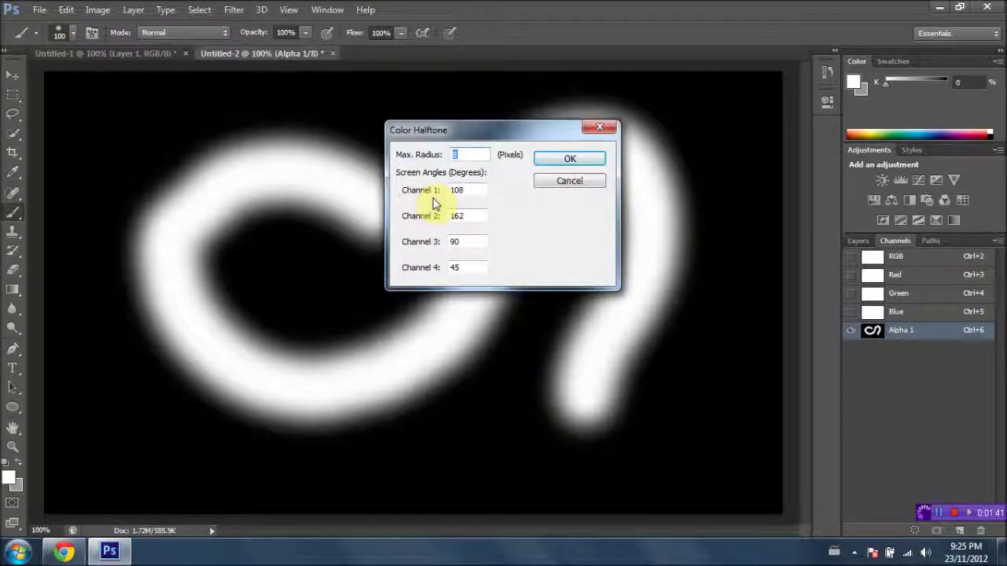
pyautogui.click(560, 160)
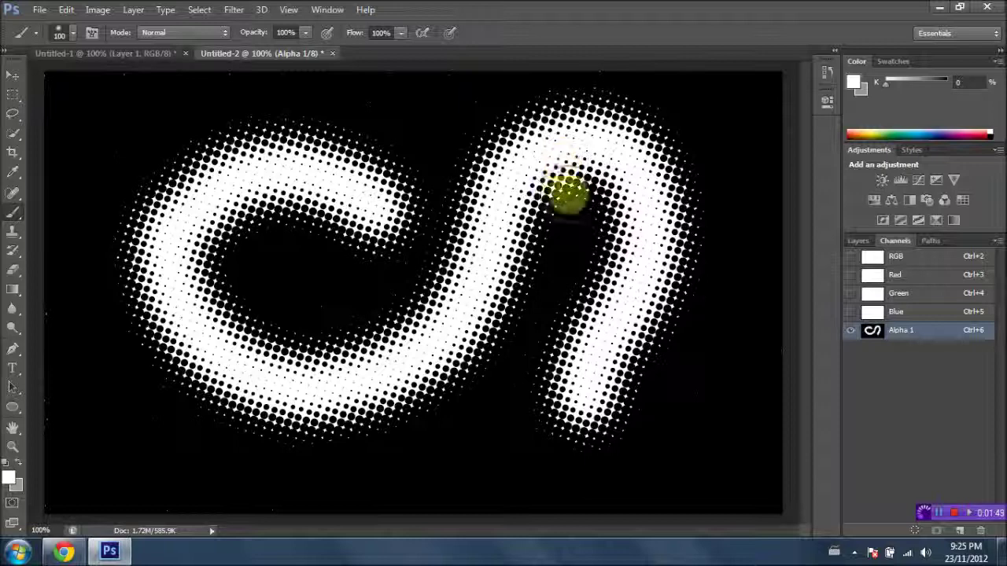
pyautogui.click(860, 241)
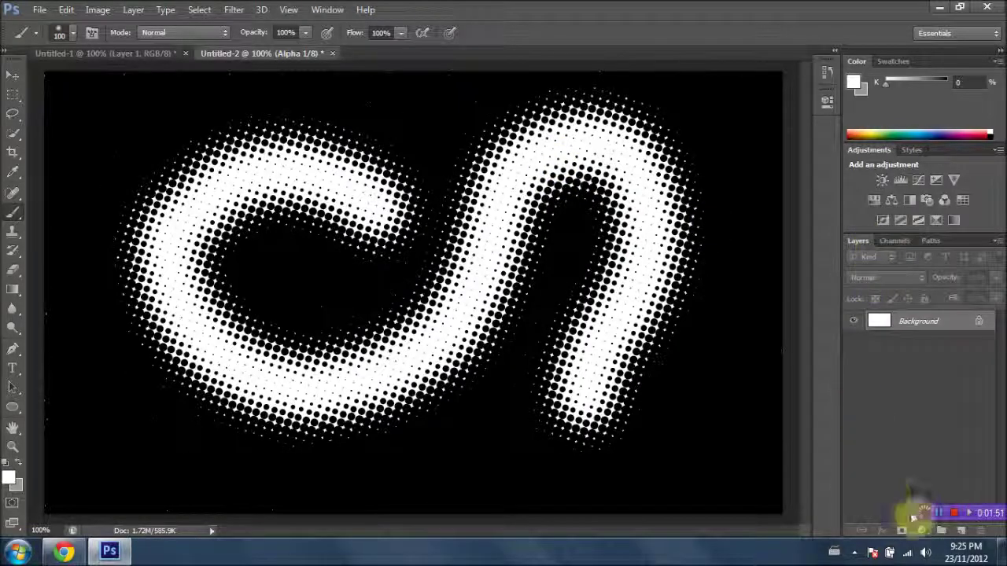
# - Add a new Layer 1 and load the Alpha 1 channel as a selection
pyautogui.click(960, 530)
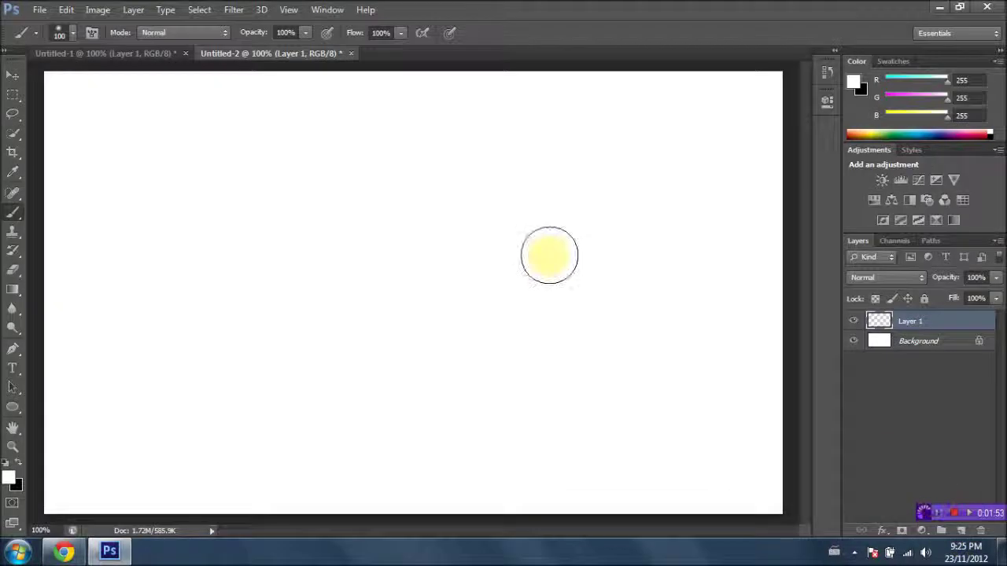
pyautogui.click(201, 9)
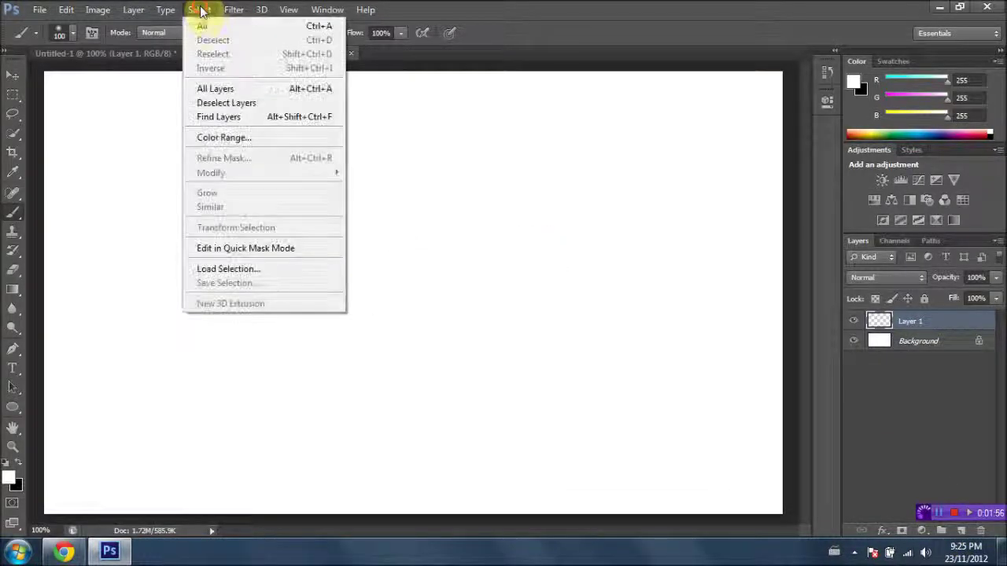
pyautogui.click(236, 269)
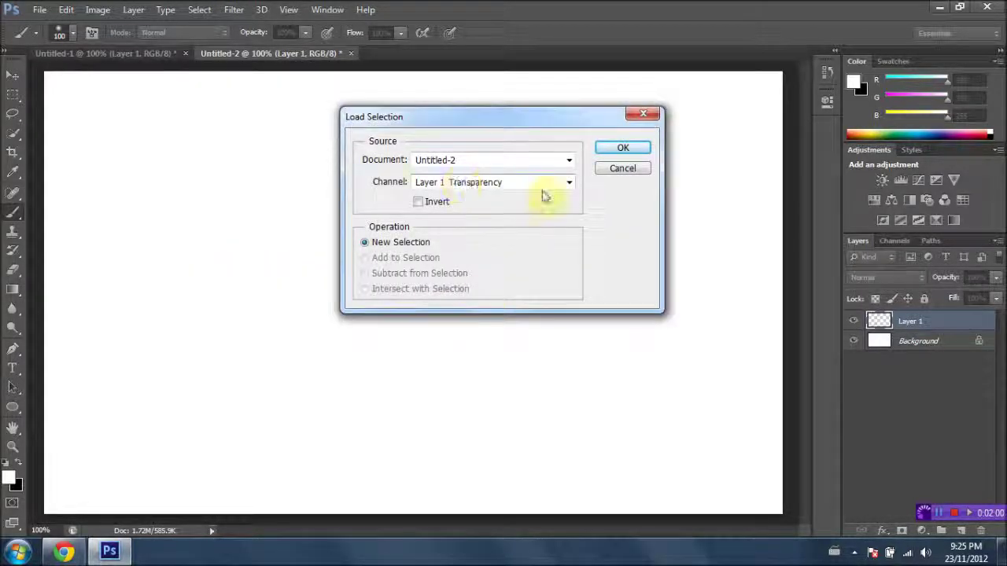
pyautogui.click(569, 183)
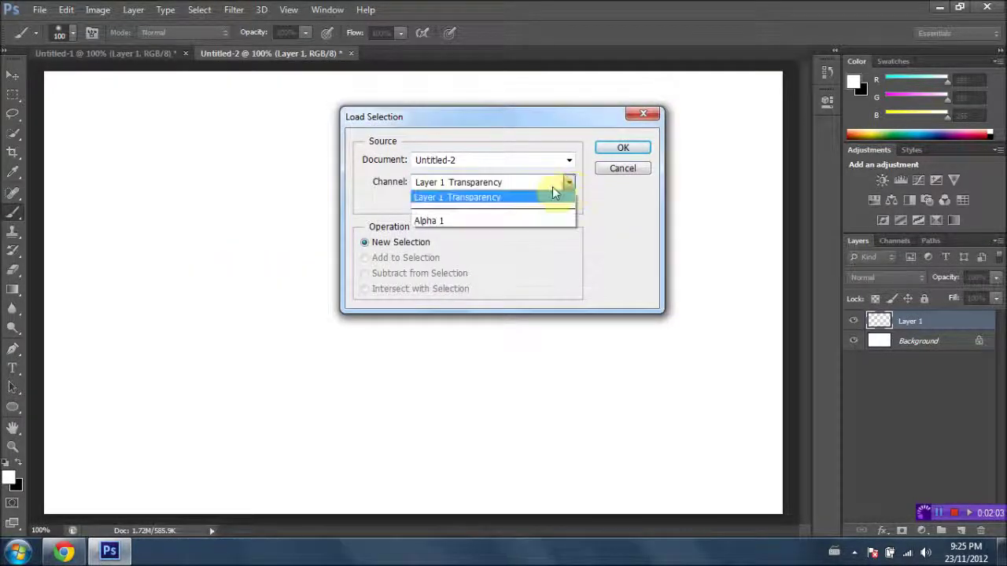
pyautogui.click(454, 221)
pyautogui.click(635, 151)
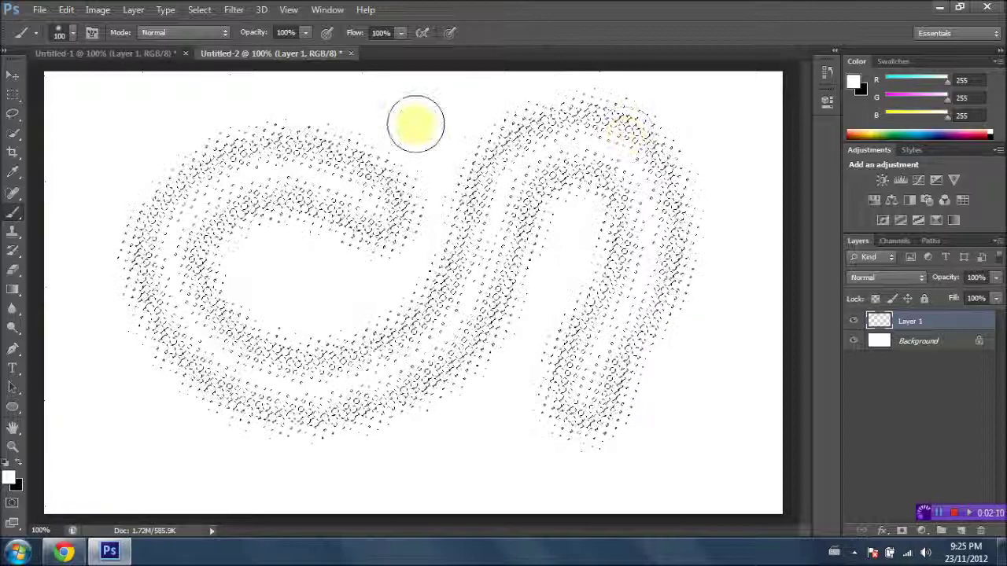
# - Fill the halftone selection with red e30030 and nudge Layer 1 slightly down
pyautogui.click(17, 485)
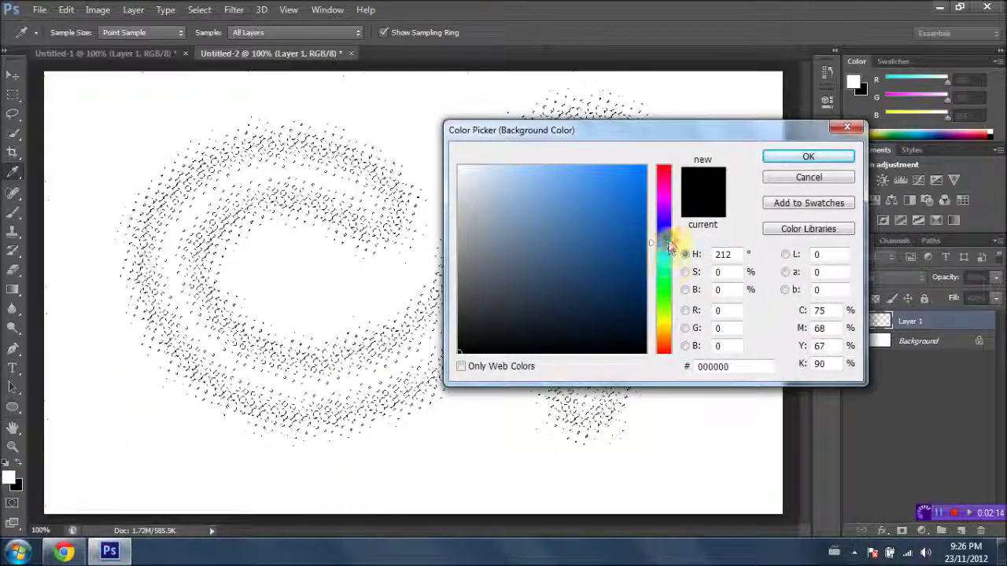
pyautogui.click(669, 215)
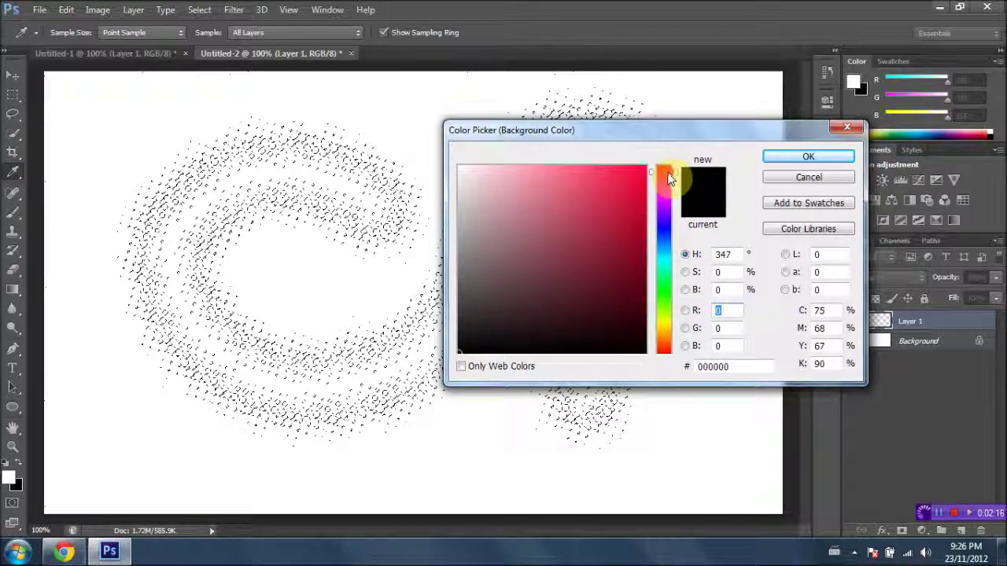
pyautogui.moveTo(638, 181); pyautogui.dragTo(645, 185)
pyautogui.click(824, 155)
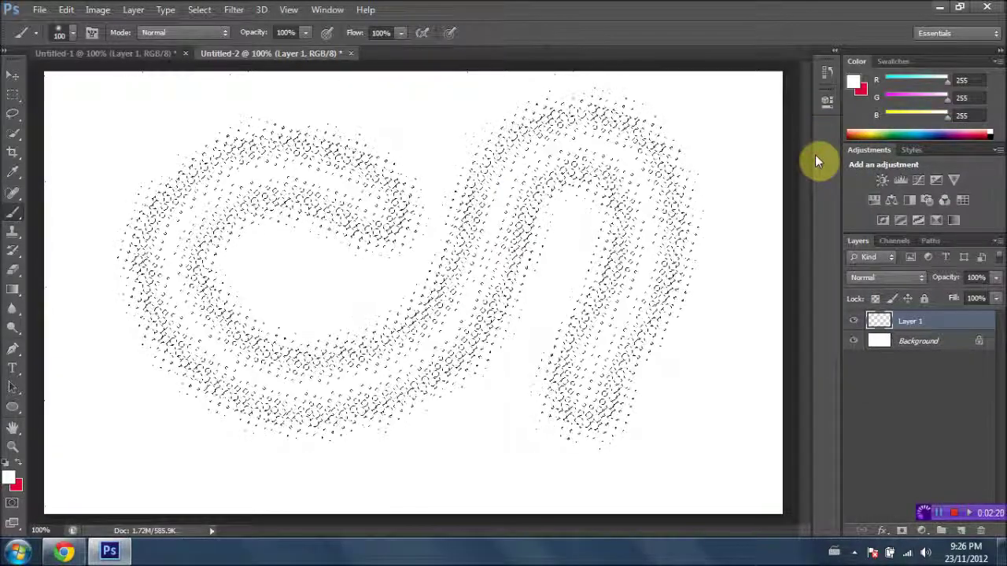
pyautogui.hotkey('ctrl', 'shift', 'BackSpace')
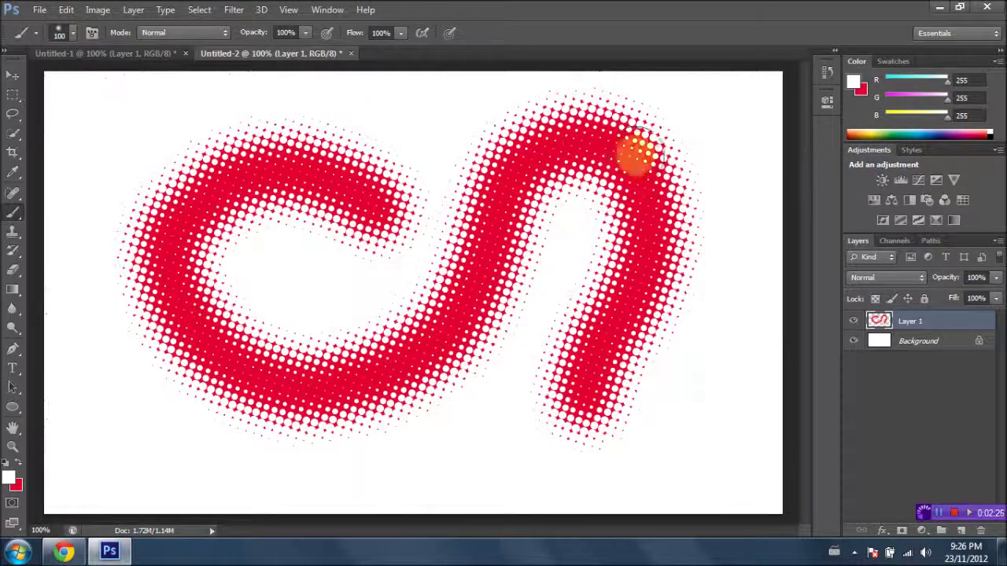
pyautogui.click(13, 75)
pyautogui.moveTo(496, 296); pyautogui.dragTo(494, 309)
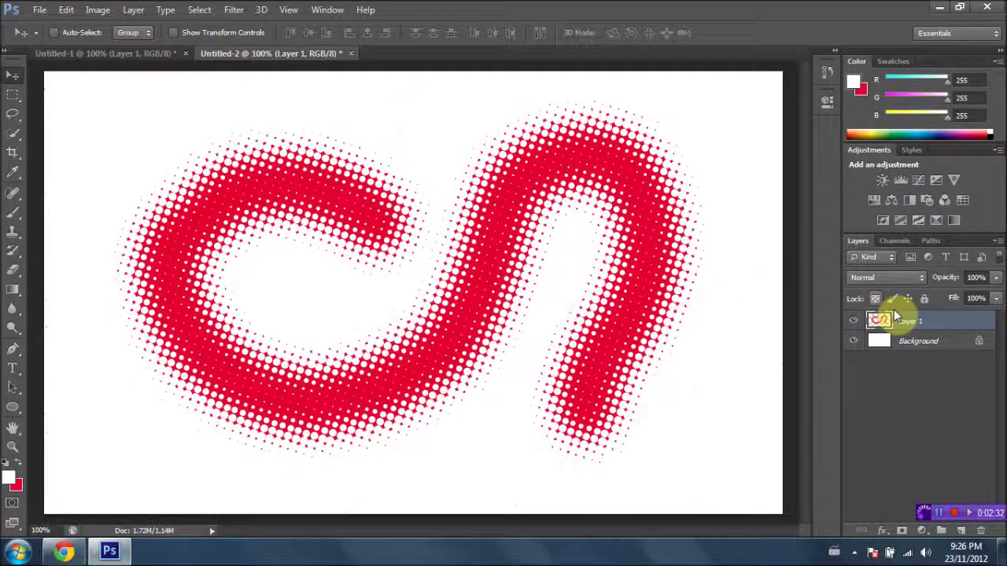
# - Add an Inner Shadow layer style with Distance 0 to Layer 1
pyautogui.rightClick(912, 325)
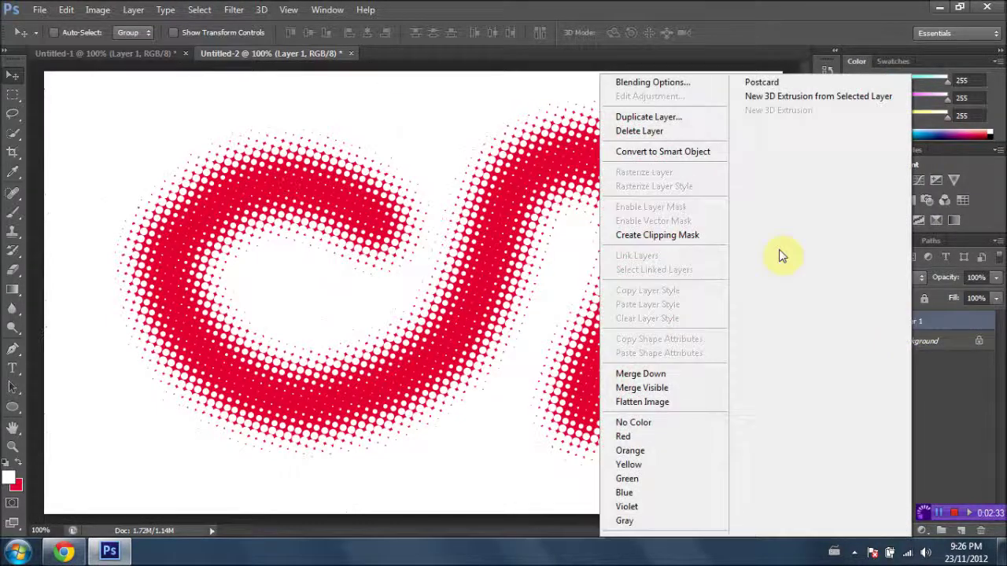
pyautogui.click(677, 87)
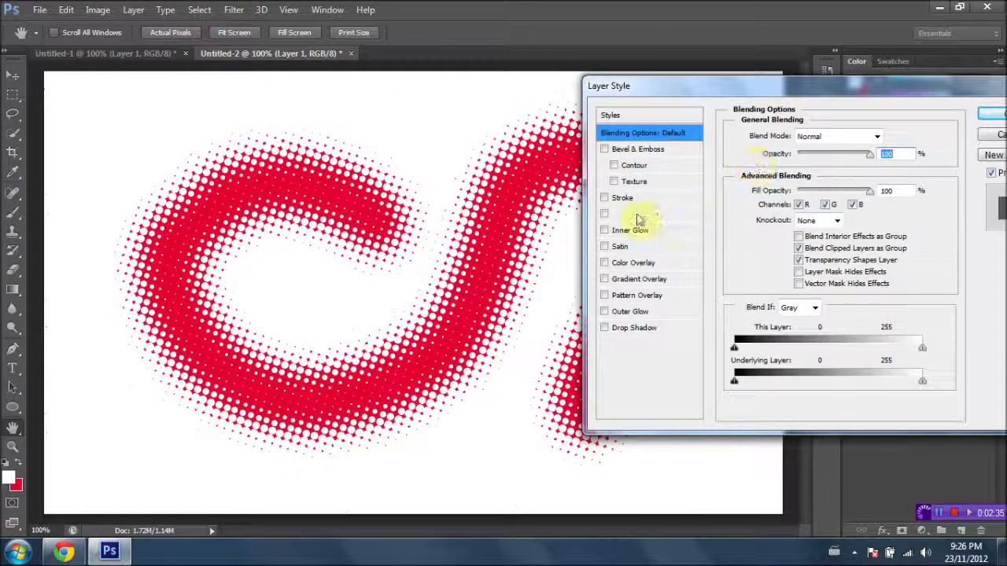
pyautogui.click(605, 214)
pyautogui.click(622, 214)
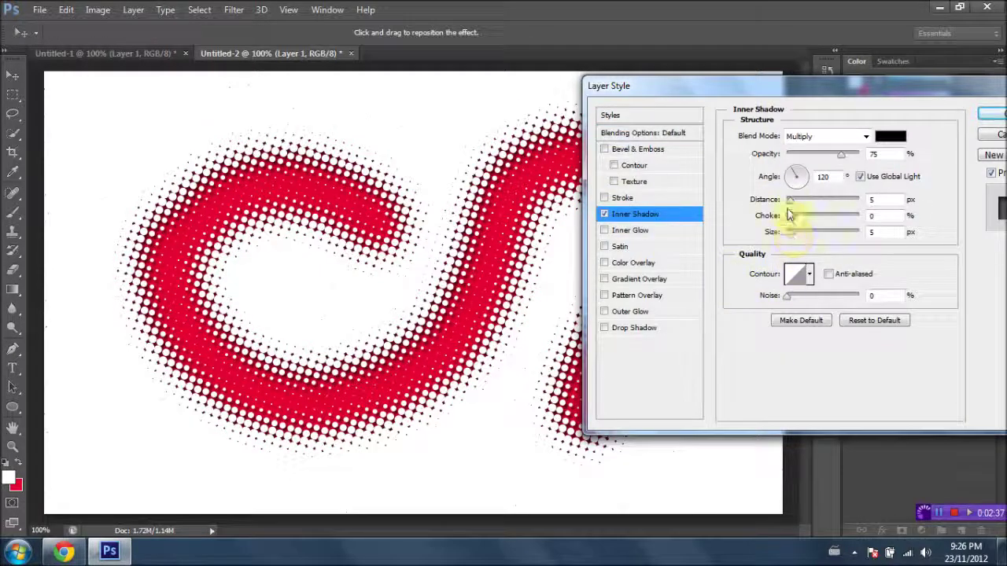
pyautogui.moveTo(792, 206); pyautogui.dragTo(790, 206)
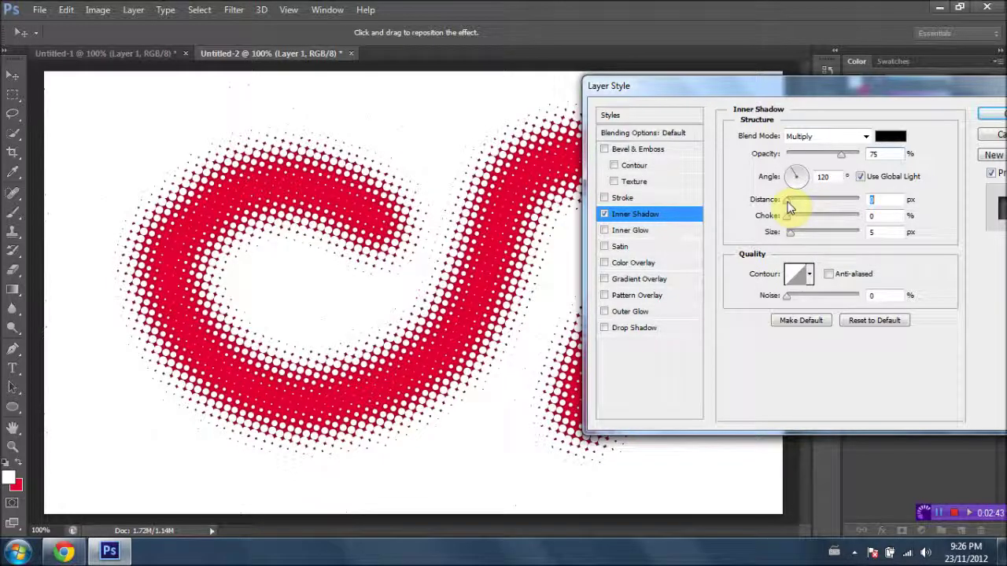
pyautogui.click(992, 110)
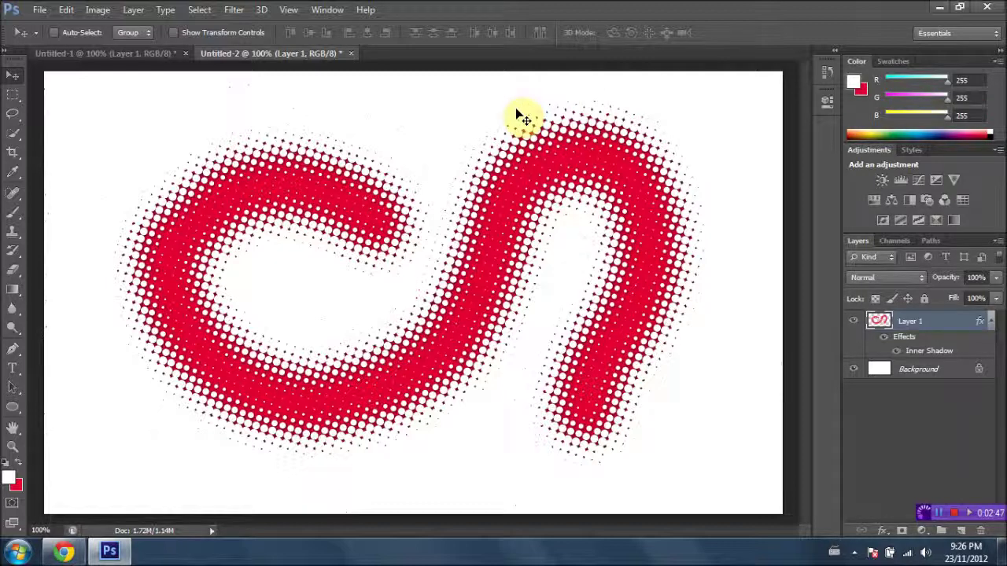